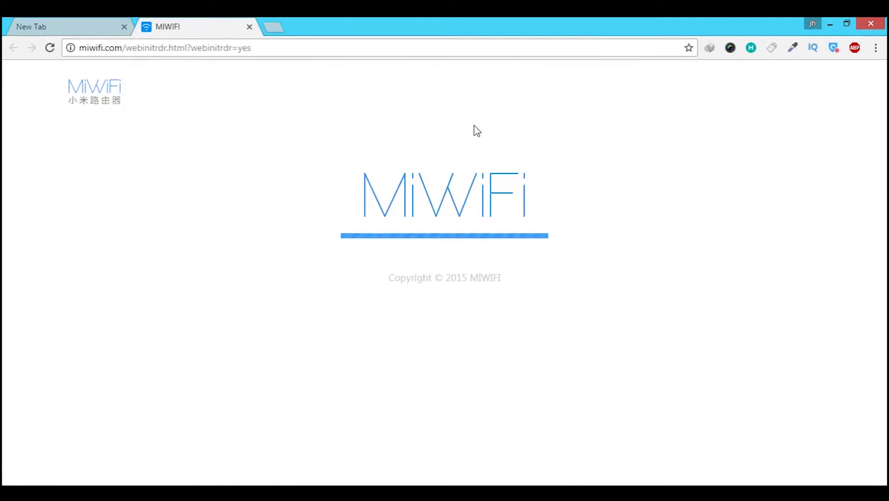
Close the empty browser tab and accept the MiWiFi terms of service
{"action": "left_click", "coordinate": [124, 27]}
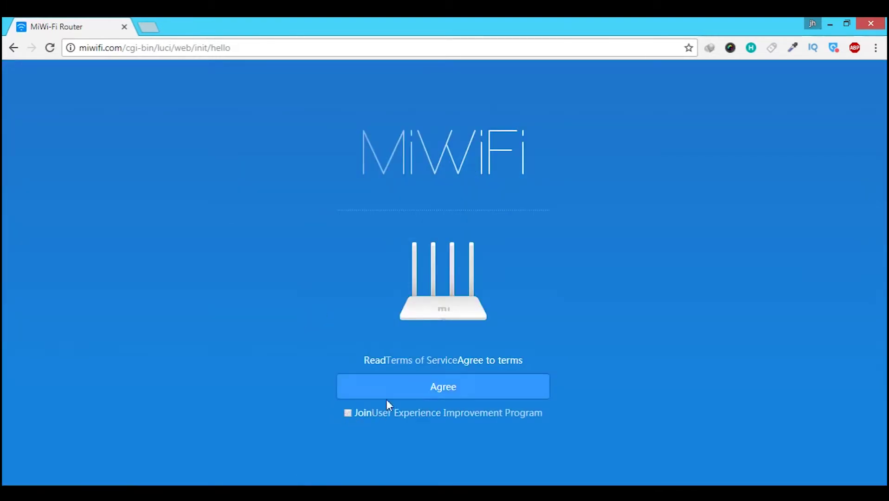
{"action": "left_click", "coordinate": [399, 389]}
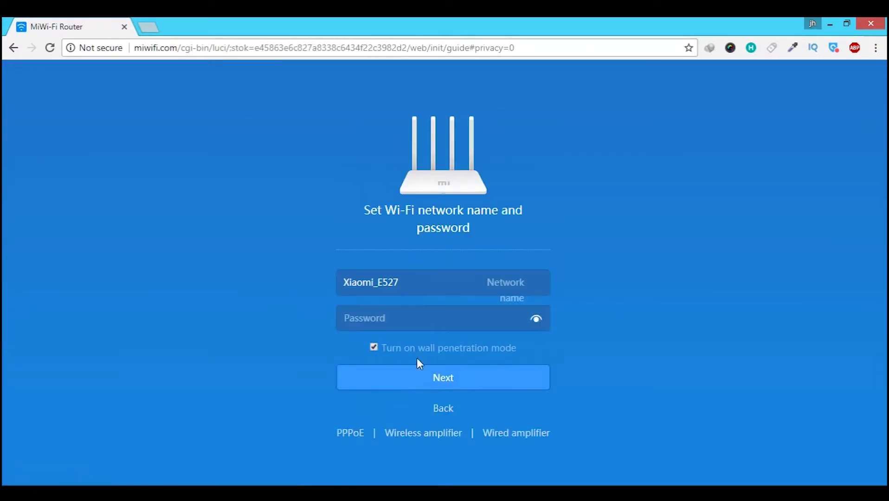
Name the Wi-Fi network EquatorZero and enter a Wi-Fi password
{"action": "type", "text": "EquatorZero"}
{"action": "left_click", "coordinate": [378, 320]}
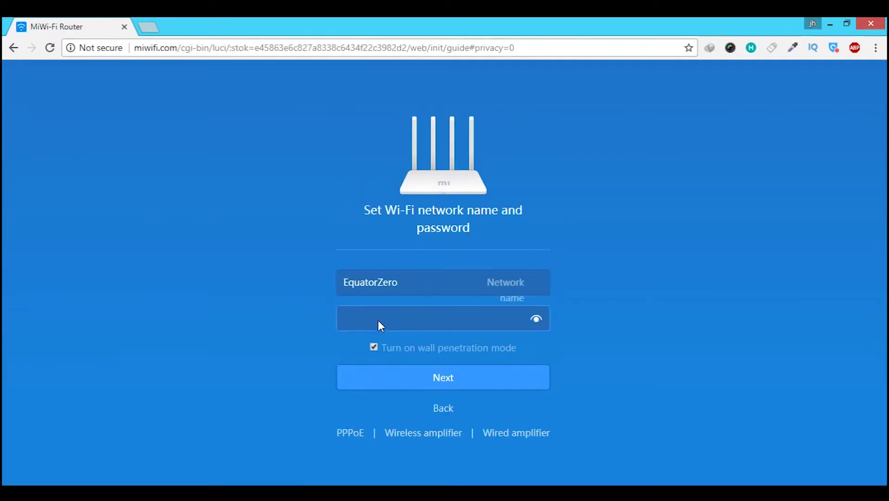
{"action": "type", "text": "••••••••"}
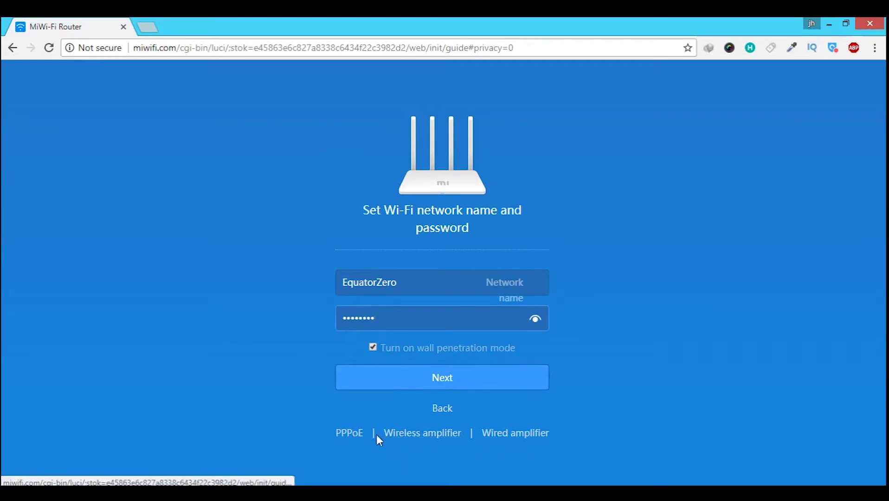
Switch to a PPPoE internet login and submit the ISP credentials to finish setup
{"action": "left_click", "coordinate": [352, 433]}
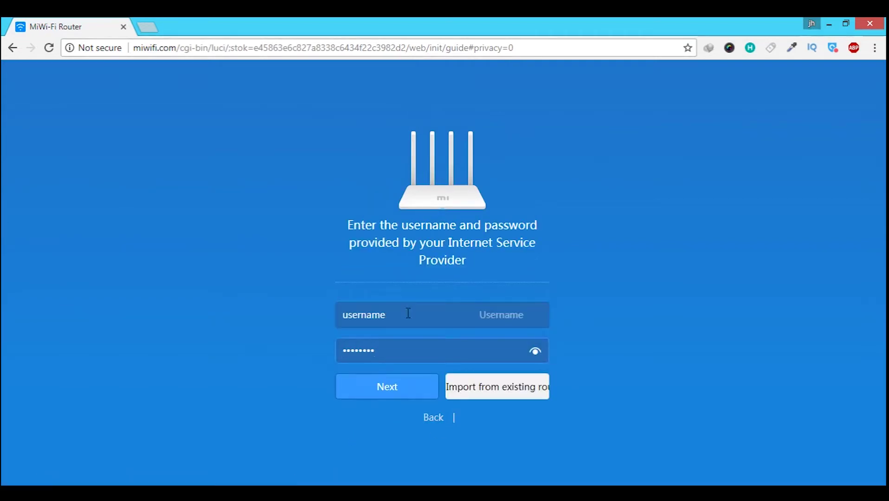
{"action": "key", "text": "Return"}
{"action": "key", "text": "Return"}
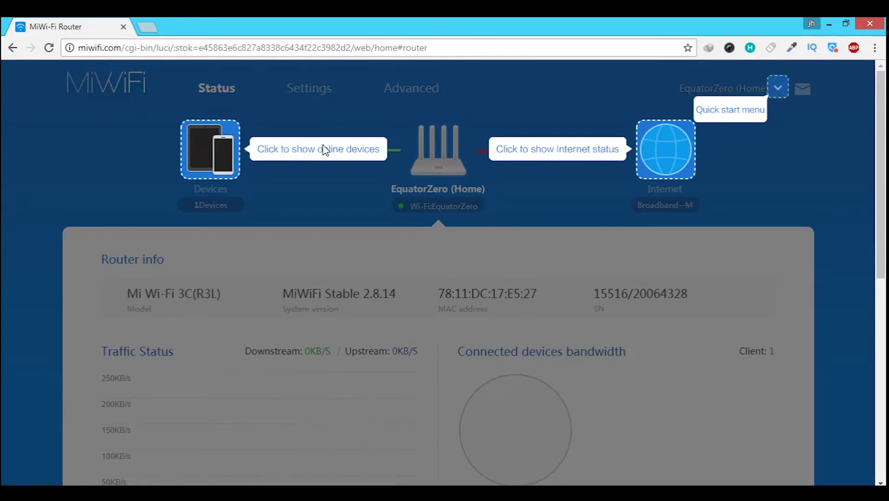
In the Wi-Fi settings, toggle guest Wi-Fi on and back off so it stays disabled
{"action": "left_click", "coordinate": [751, 148]}
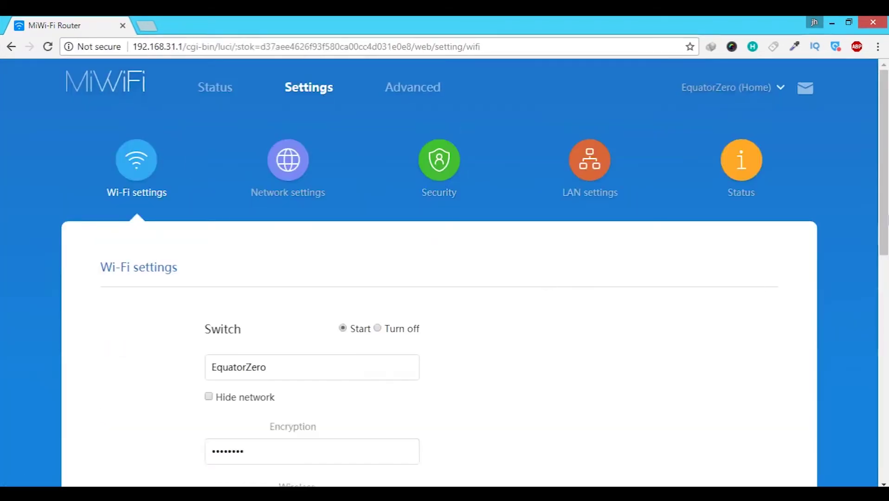
{"action": "scroll", "coordinate": [886, 277], "scroll_direction": "down", "scroll_amount": 3}
{"action": "scroll", "coordinate": [887, 277], "scroll_direction": "down", "scroll_amount": 1}
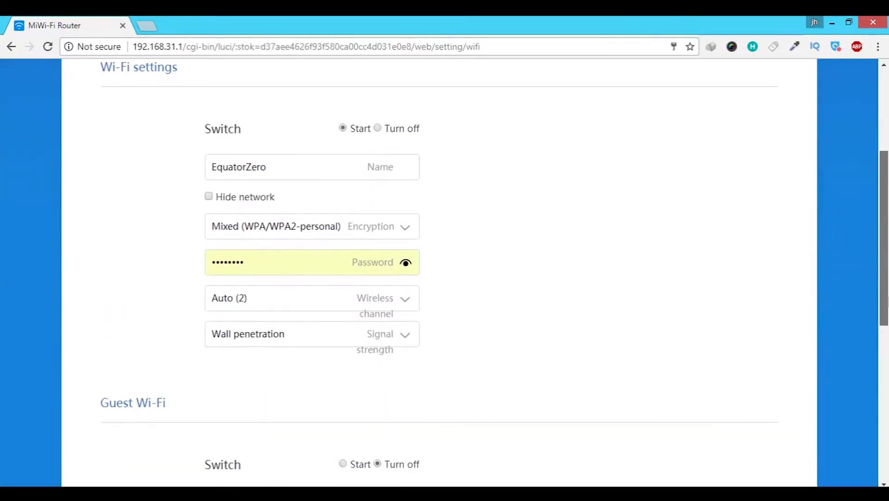
{"action": "scroll", "coordinate": [887, 277], "scroll_direction": "down", "scroll_amount": 5}
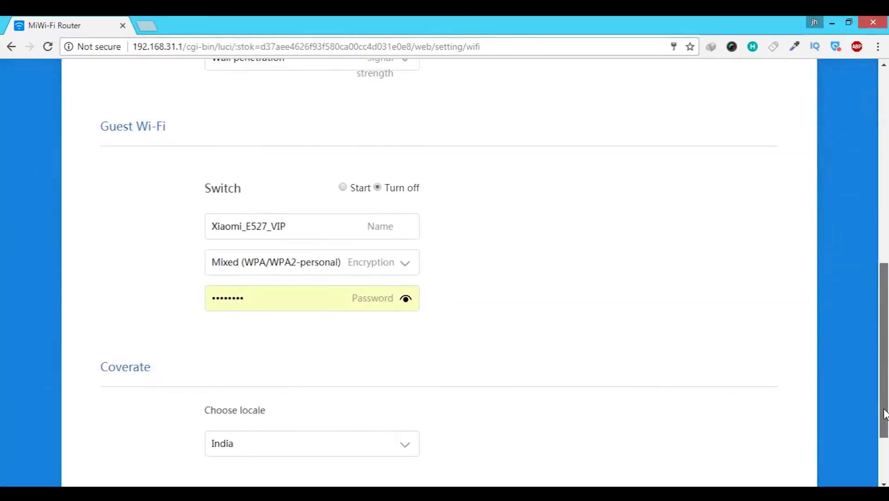
{"action": "left_click", "coordinate": [343, 188]}
{"action": "left_click", "coordinate": [378, 187]}
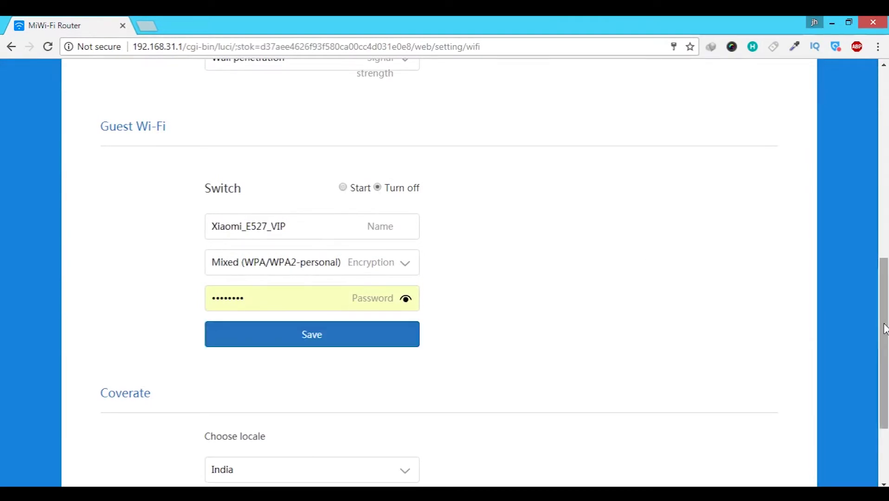
{"action": "scroll", "coordinate": [886, 328], "scroll_direction": "down", "scroll_amount": 3}
{"action": "scroll", "coordinate": [885, 328], "scroll_direction": "up", "scroll_amount": 10}
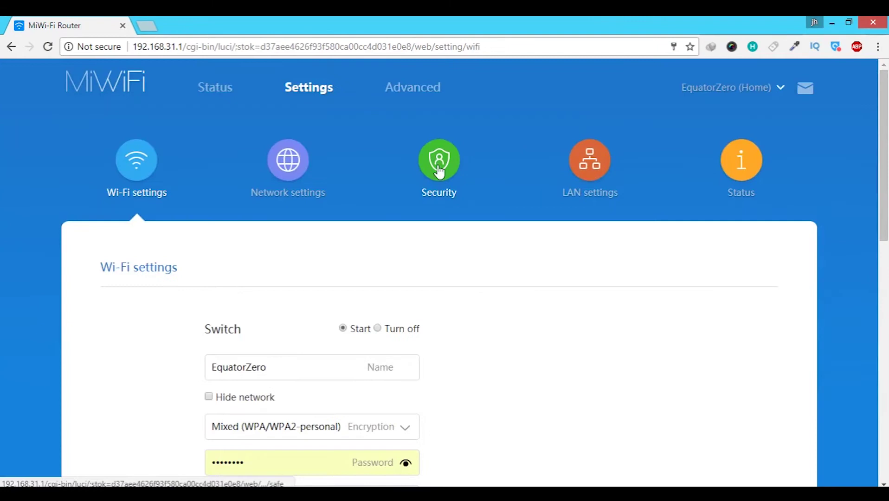
Review the Security settings' original and new admin password fields
{"action": "left_click", "coordinate": [438, 164]}
{"action": "scroll", "coordinate": [887, 192], "scroll_direction": "down", "scroll_amount": 2}
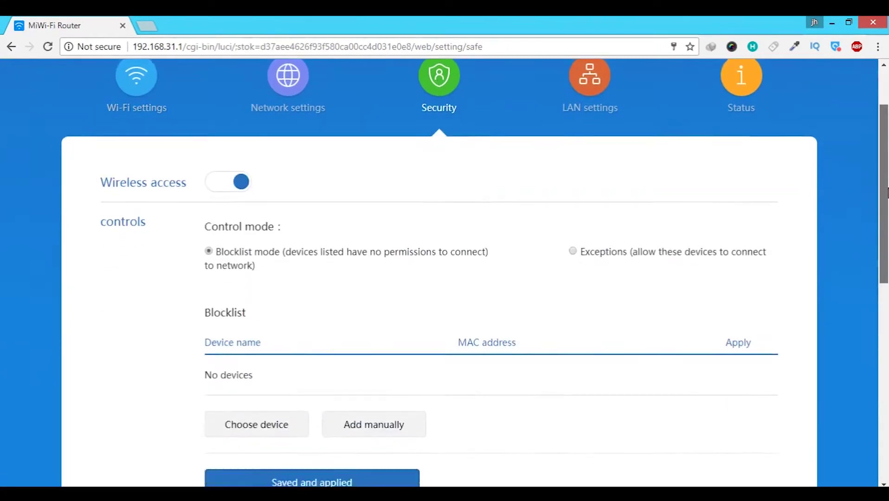
{"action": "scroll", "coordinate": [887, 193], "scroll_direction": "down", "scroll_amount": 2}
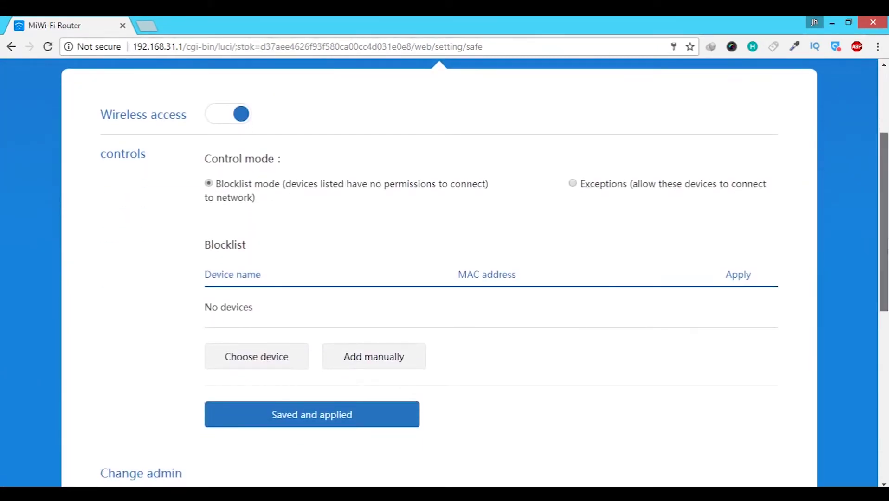
{"action": "scroll", "coordinate": [887, 246], "scroll_direction": "down", "scroll_amount": 8}
{"action": "left_click", "coordinate": [354, 209]}
{"action": "left_click", "coordinate": [348, 249]}
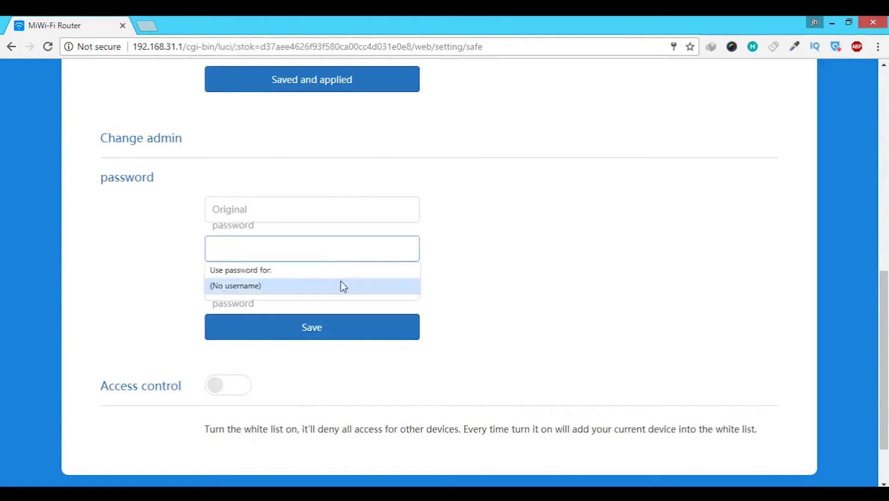
{"action": "scroll", "coordinate": [884, 324], "scroll_direction": "up", "scroll_amount": 12}
Open the Status page and scroll through the LAN settings
{"action": "left_click", "coordinate": [597, 160]}
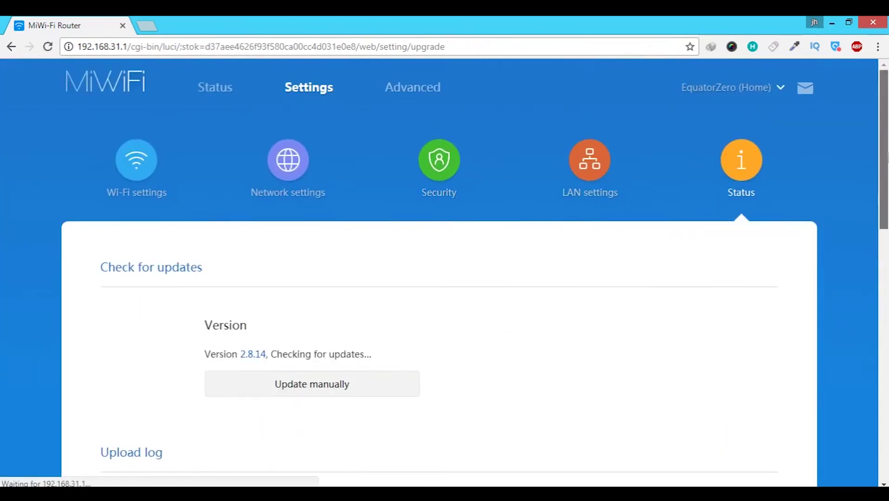
{"action": "mouse_move", "coordinate": [887, 158]}
{"action": "left_mouse_down"}
{"action": "mouse_move", "coordinate": [886, 274]}
{"action": "mouse_move", "coordinate": [861, 413]}
{"action": "mouse_move", "coordinate": [873, 168]}
{"action": "left_mouse_up"}
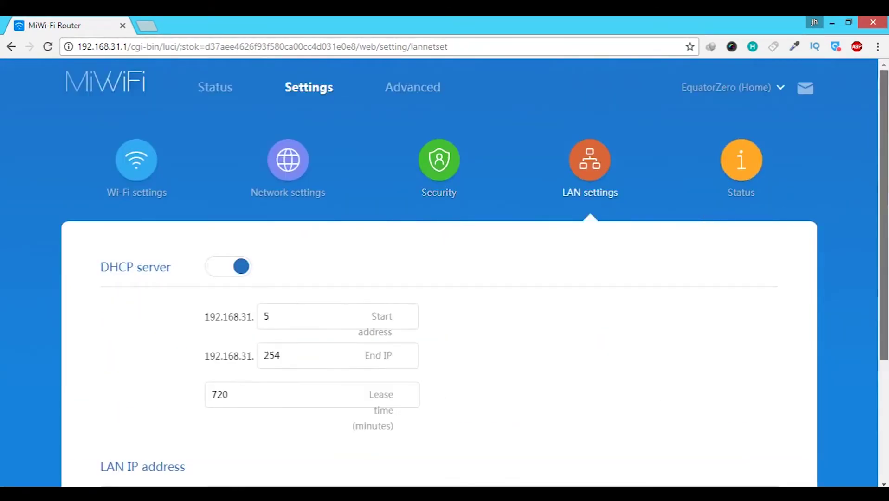
{"action": "left_click_drag", "start_coordinate": [887, 200], "coordinate": [878, 283]}
{"action": "left_click_drag", "start_coordinate": [287, 389], "coordinate": [207, 396]}
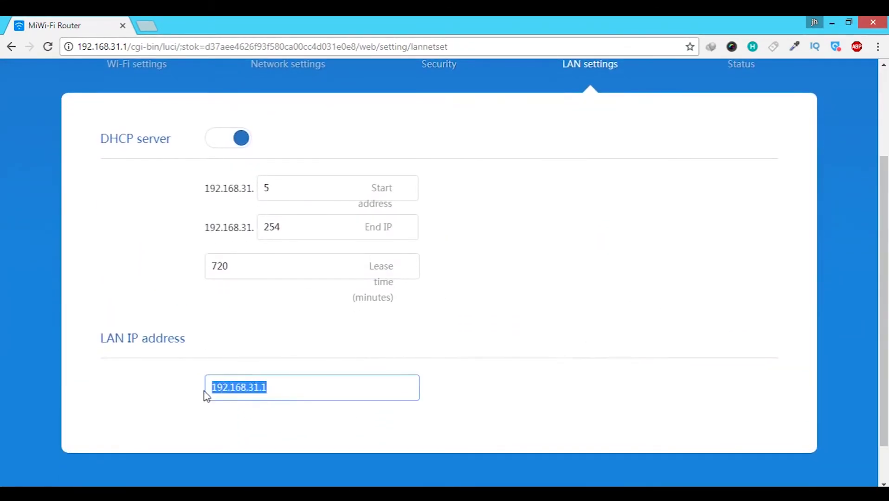
{"action": "scroll", "coordinate": [731, 154], "scroll_direction": "up", "scroll_amount": 3}
In Network settings, keep WAN port speed at Auto (recommended)
{"action": "left_click", "coordinate": [731, 154]}
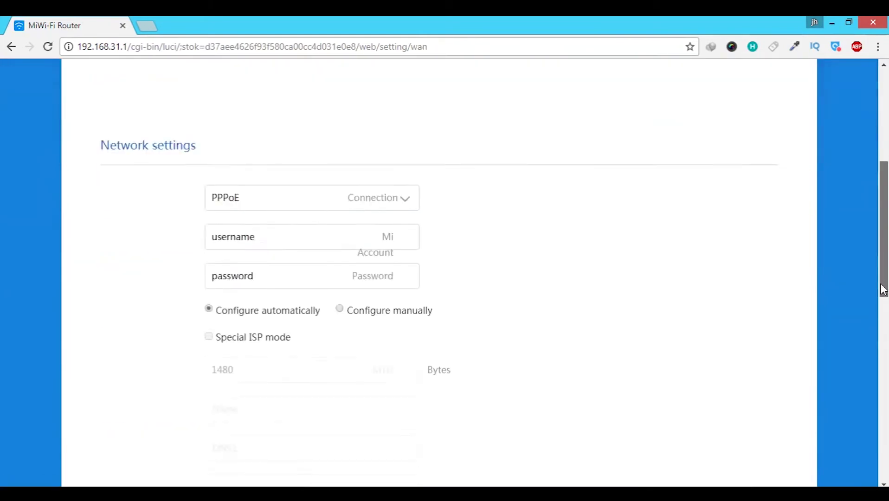
{"action": "left_click_drag", "start_coordinate": [883, 290], "coordinate": [861, 438]}
{"action": "left_click", "coordinate": [402, 184]}
{"action": "left_click", "coordinate": [399, 209]}
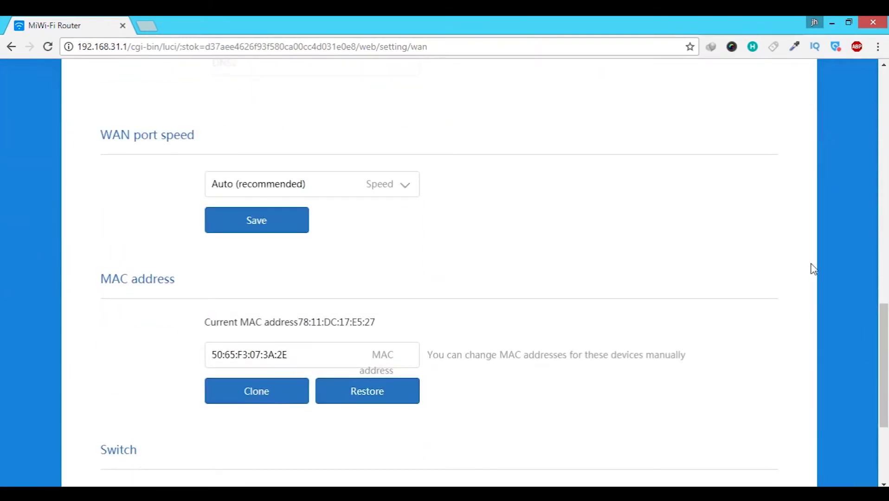
{"action": "scroll", "coordinate": [813, 269], "scroll_direction": "down", "scroll_amount": 5}
{"action": "scroll", "coordinate": [865, 169], "scroll_direction": "up", "scroll_amount": 15}
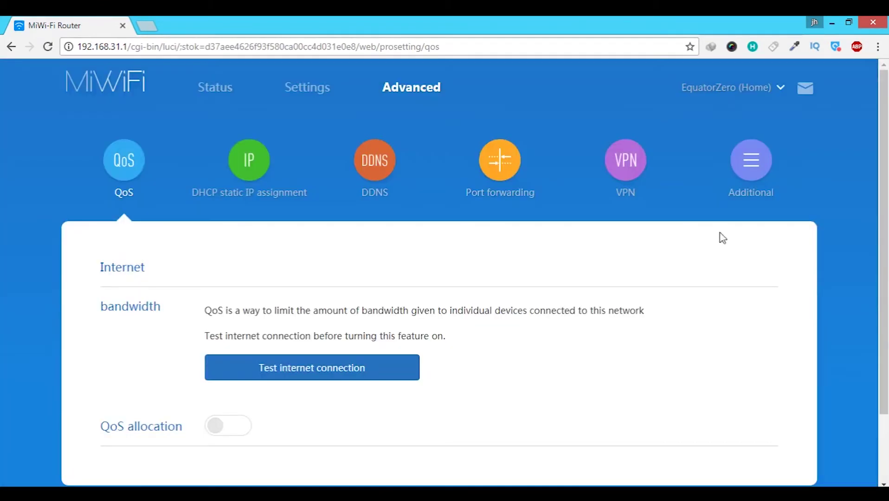
Try the QoS allocation toggle, then move to the Advanced section's Additional page
{"action": "scroll", "coordinate": [723, 238], "scroll_direction": "down", "scroll_amount": 1}
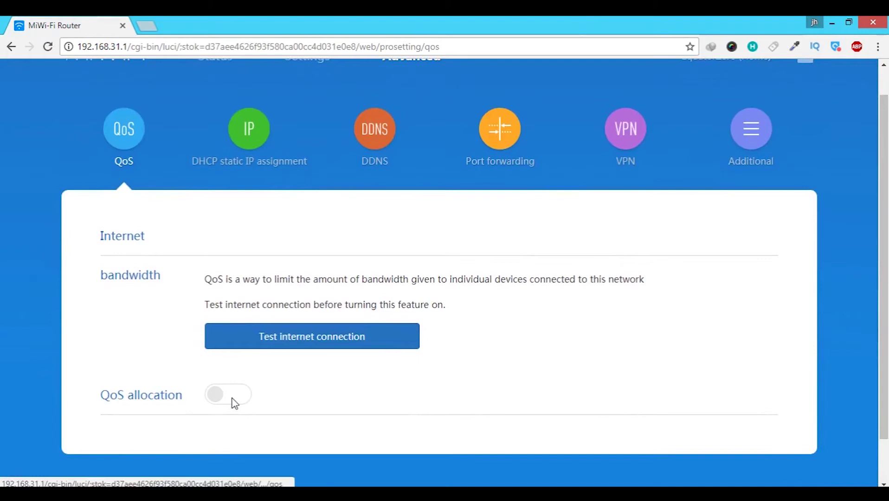
{"action": "left_click", "coordinate": [225, 400]}
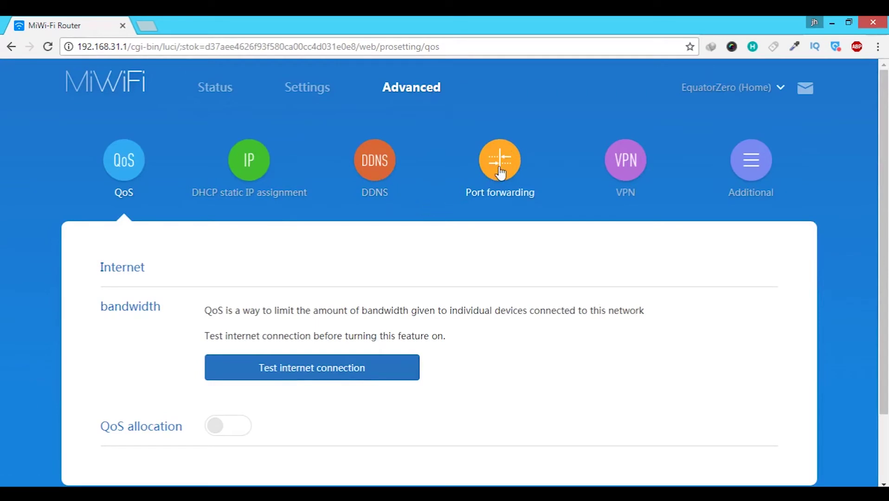
{"action": "left_click", "coordinate": [756, 161]}
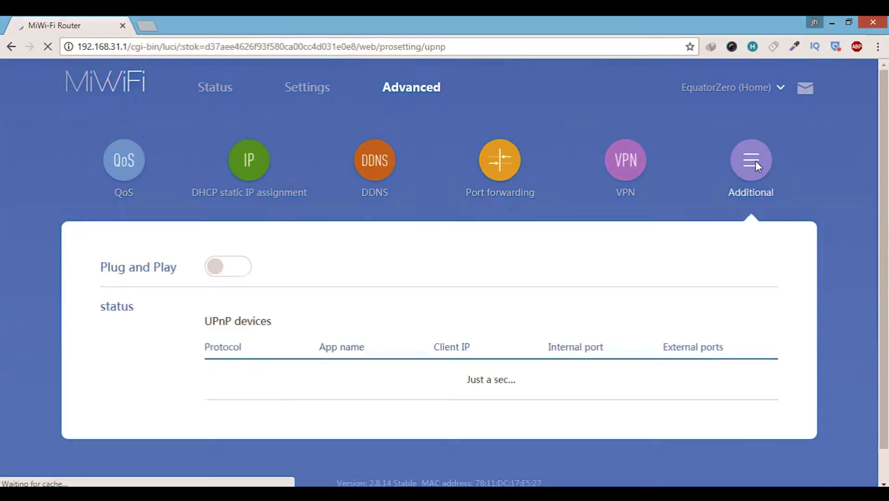